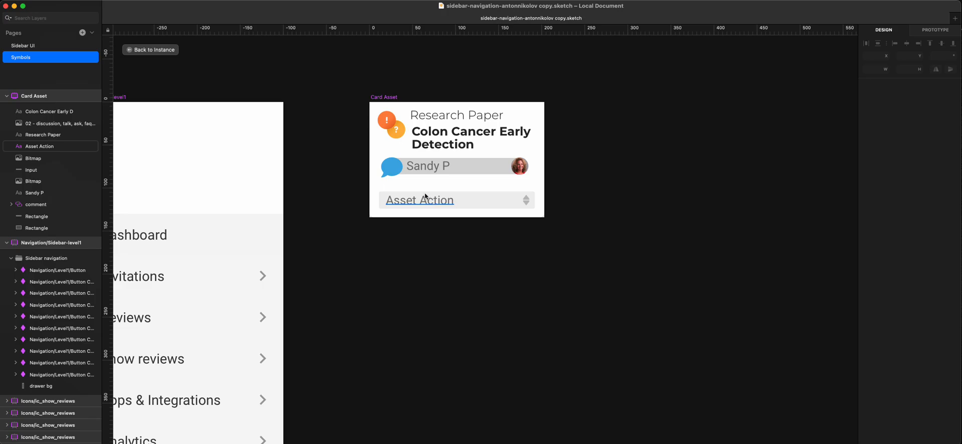
# - Move the Asset Action field's label, background and arrows down together slightly in the Card Asset symbol, and return to the card instance
pyautogui.click(431, 205)
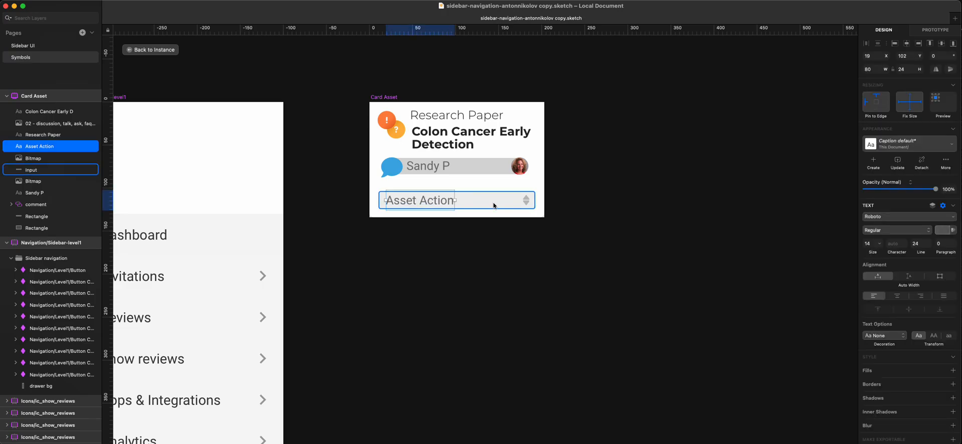
pyautogui.keyDown('shift'); pyautogui.click(527, 204); pyautogui.keyUp('shift')
pyautogui.keyDown('shift'); pyautogui.click(527, 201); pyautogui.keyUp('shift')
pyautogui.press('Down')
pyautogui.press('Down')
pyautogui.press('Down')
pyautogui.press('Down')
pyautogui.press('Down')
pyautogui.press('Down')
pyautogui.press('Down')
pyautogui.press('Down')
pyautogui.press('Down')
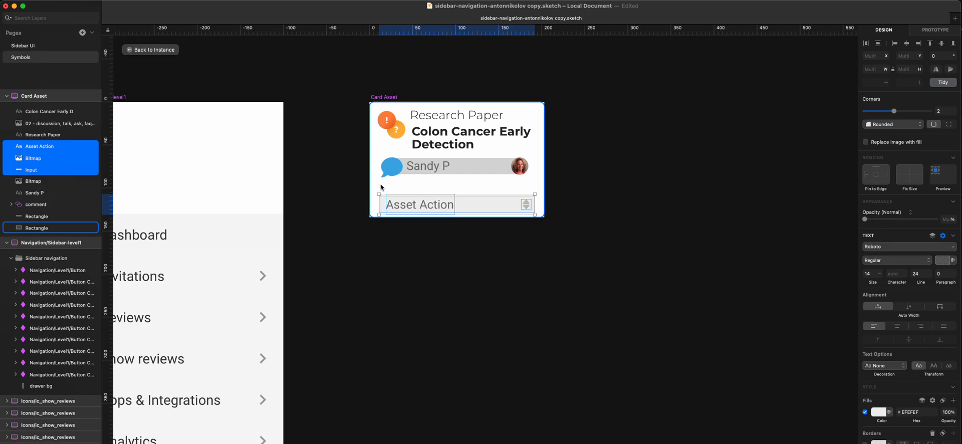
pyautogui.click(162, 50)
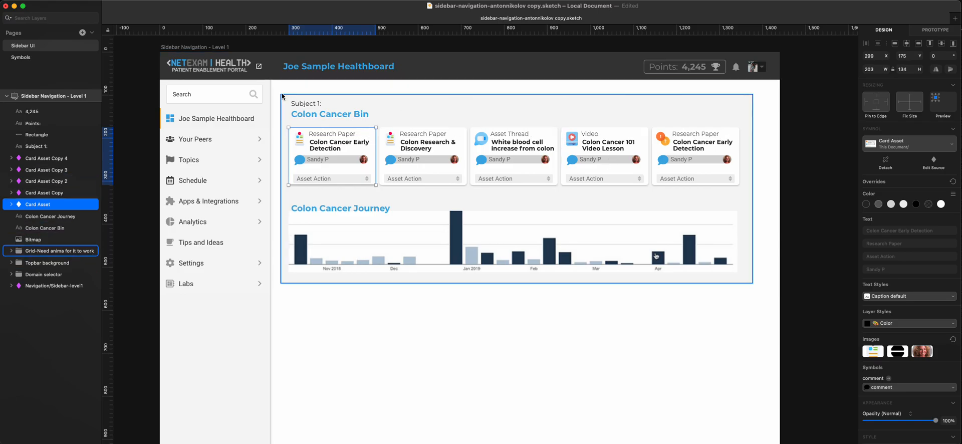
# - Edit the Card Asset symbol's source and draw a rectangle about 181 × 6 px between the commenter row and the Asset Action field
pyautogui.doubleClick(365, 134)
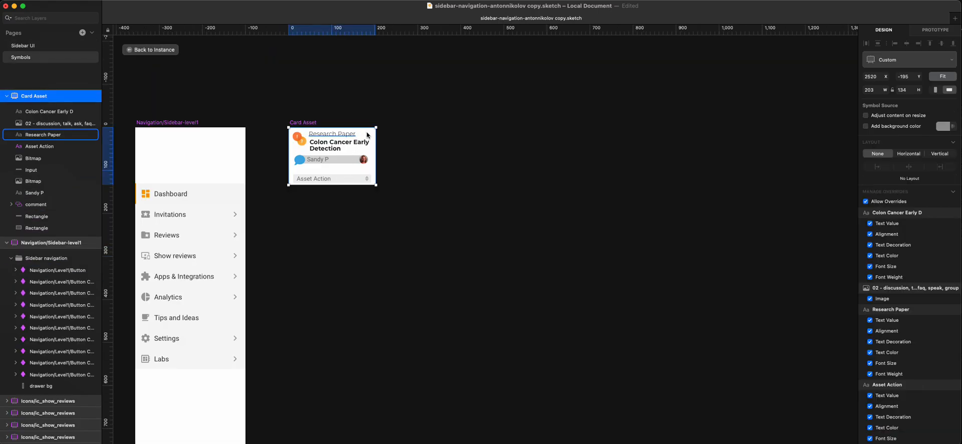
pyautogui.click(332, 108)
pyautogui.click(312, 124)
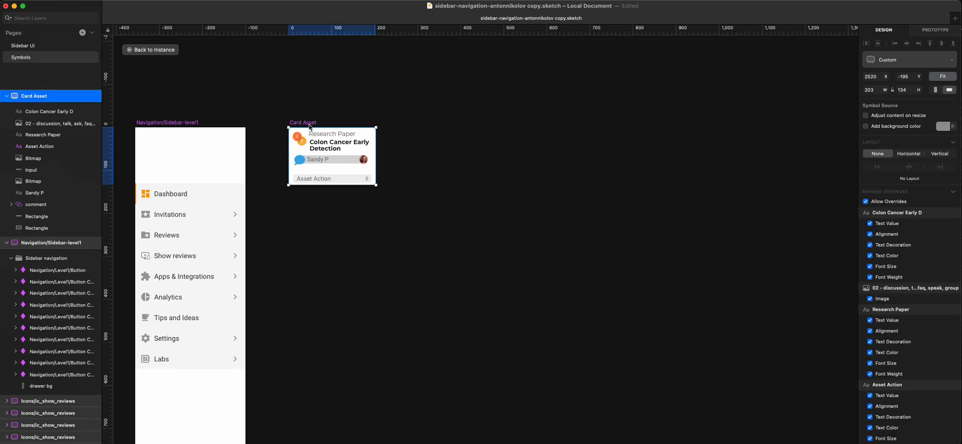
pyautogui.press('super+2')
pyautogui.press('r')
pyautogui.moveTo(283, 300); pyautogui.dragTo(687, 313)
# - Set the new rectangle's corner radius to 3 and turn off its border
pyautogui.click(942, 97)
pyautogui.write('3')
pyautogui.press('Return')
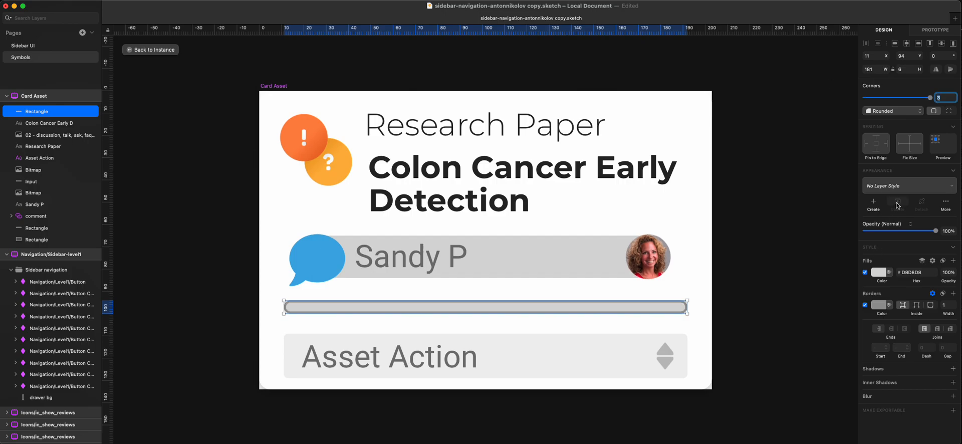
pyautogui.click(865, 305)
pyautogui.click(727, 298)
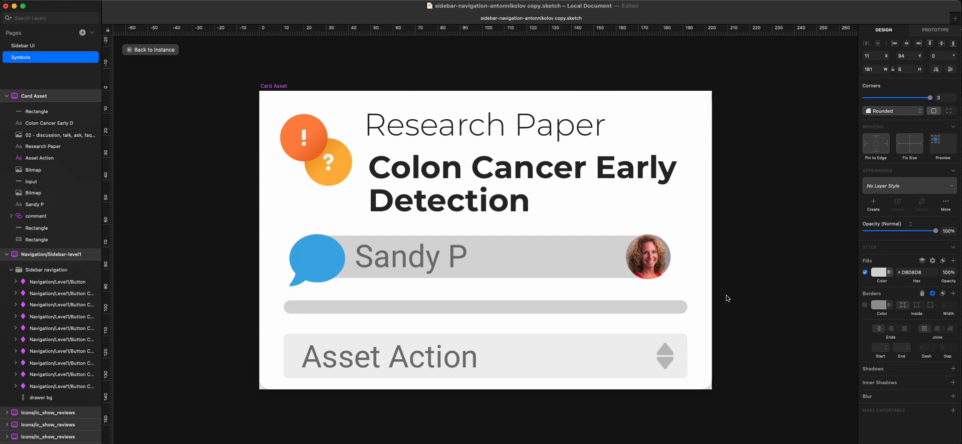
pyautogui.click(564, 306)
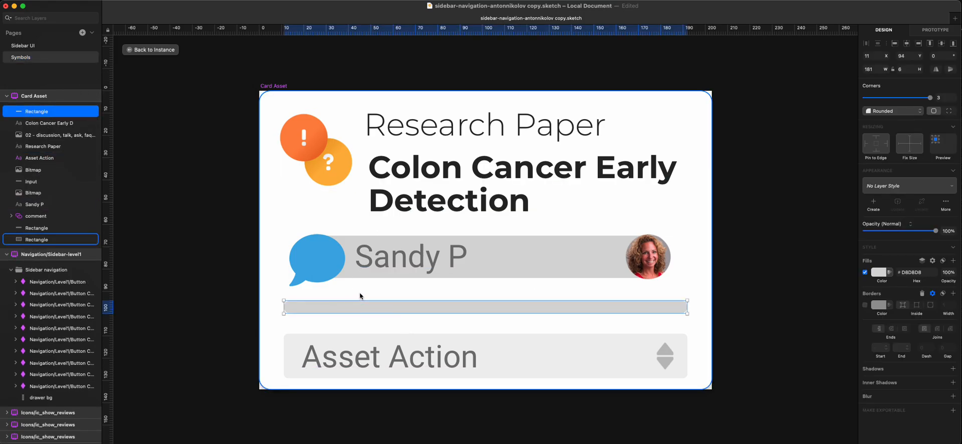
pyautogui.press('w')
pyautogui.click(377, 301)
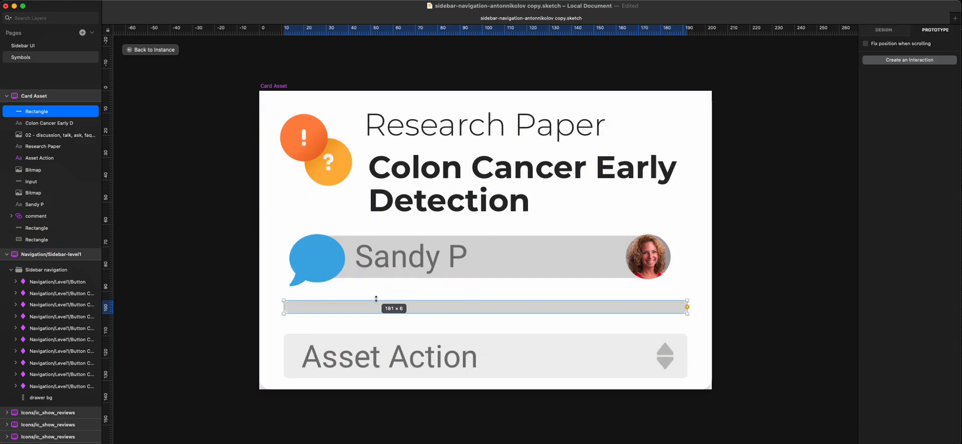
# - Add a text layer over the grey bar containing a long row of repeated vertical-stroke characters
pyautogui.press('t')
pyautogui.click(388, 293)
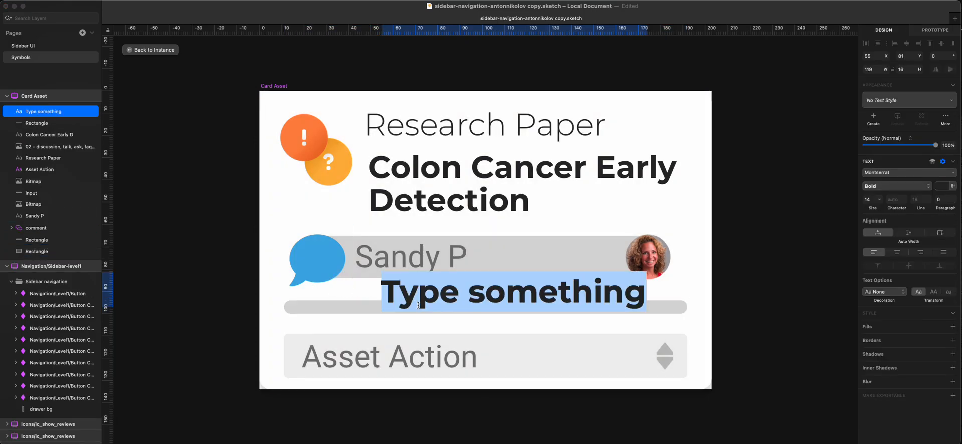
pyautogui.press('BackSpace')
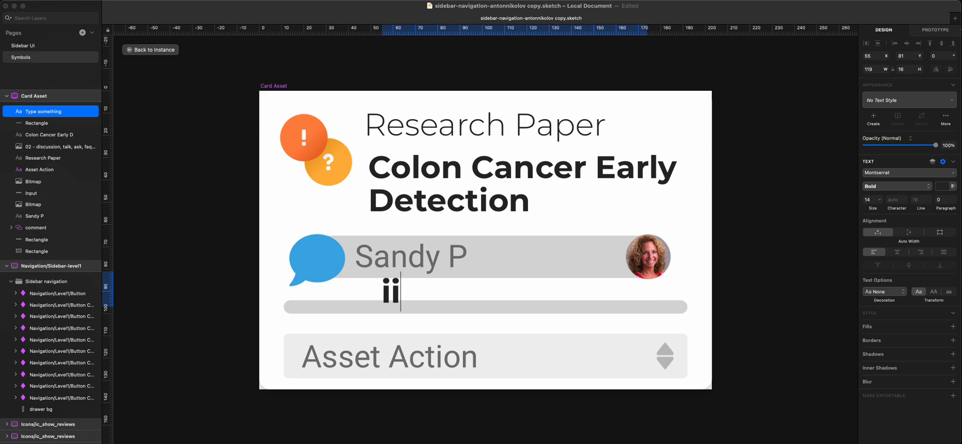
pyautogui.write('lllllllllllllllllllllllllll')
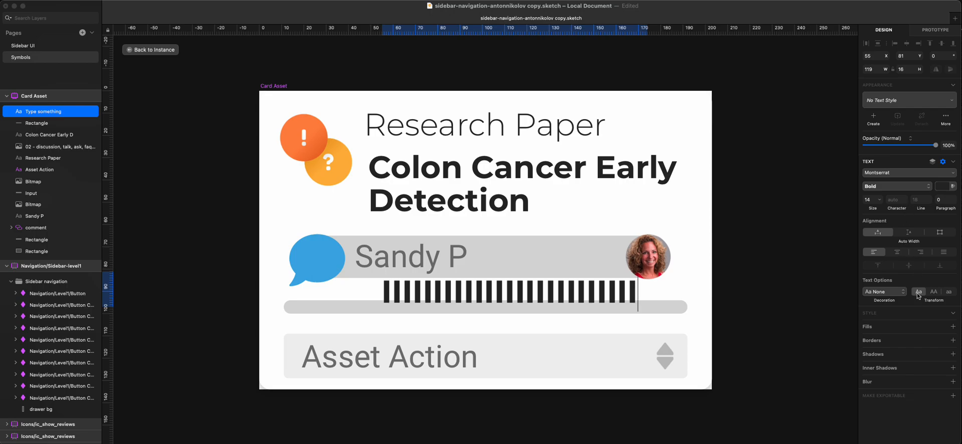
# - Tighten the character spacing of the whole vertical-stroke text to -2.3 so the strokes merge into a solid block
pyautogui.click(905, 200)
pyautogui.write('-0.1')
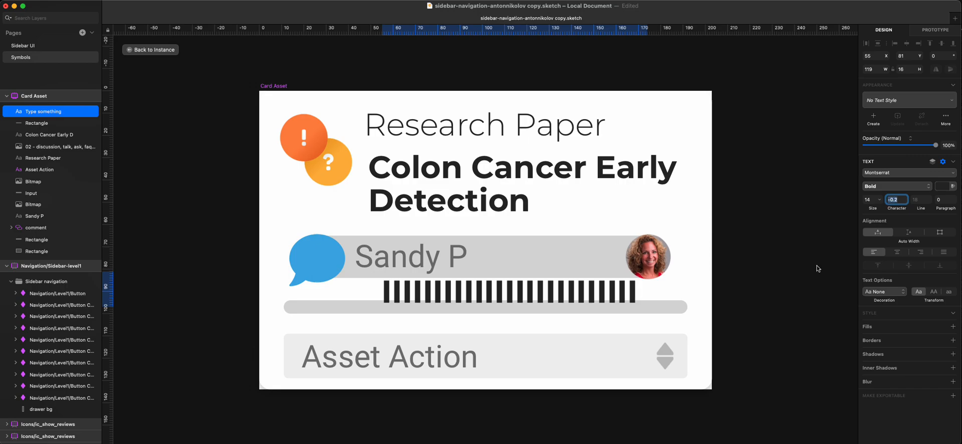
pyautogui.doubleClick(548, 288)
pyautogui.press('super+a')
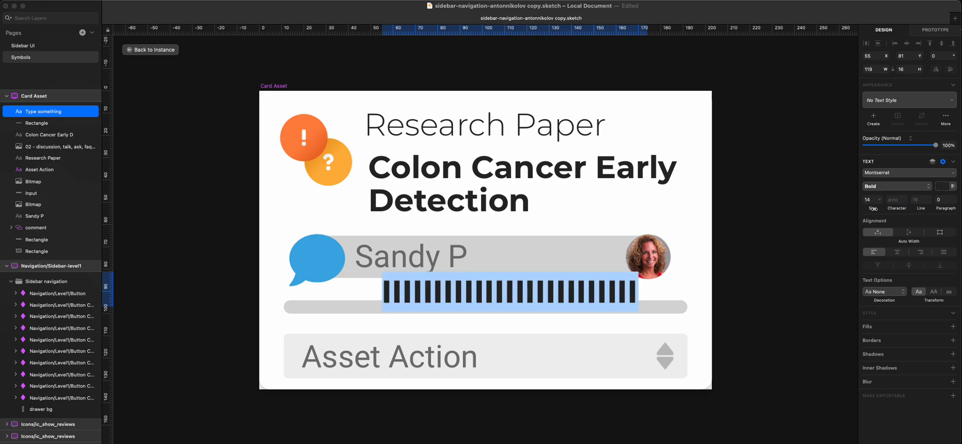
pyautogui.click(898, 201)
pyautogui.press('Down')
pyautogui.press('Down')
pyautogui.press('Down')
pyautogui.press('Down')
pyautogui.press('Down')
pyautogui.press('Down')
pyautogui.press('Down')
pyautogui.press('Down')
pyautogui.press('Down')
pyautogui.press('Down')
pyautogui.press('Down')
pyautogui.press('Down')
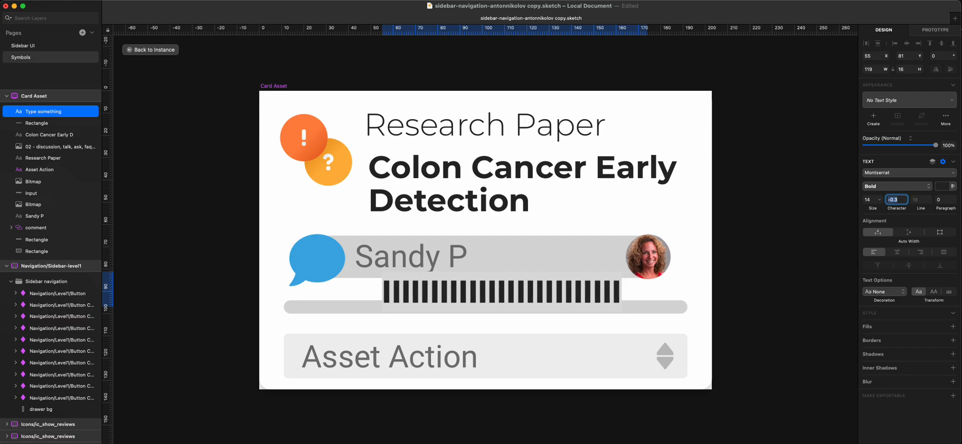
pyautogui.press('Down')
pyautogui.press('Down')
pyautogui.press('Down')
pyautogui.press('Down')
pyautogui.press('Down')
pyautogui.press('Down')
pyautogui.press('Down')
pyautogui.press('Down')
pyautogui.press('Down')
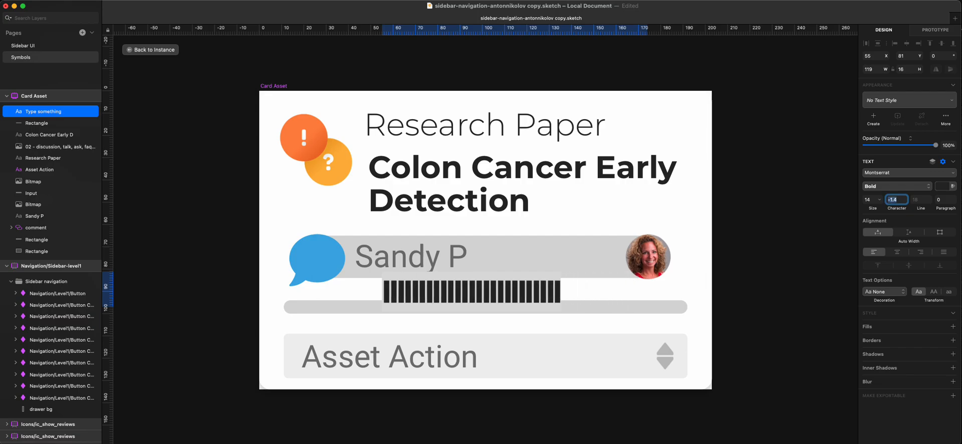
pyautogui.press('Down')
pyautogui.press('Down')
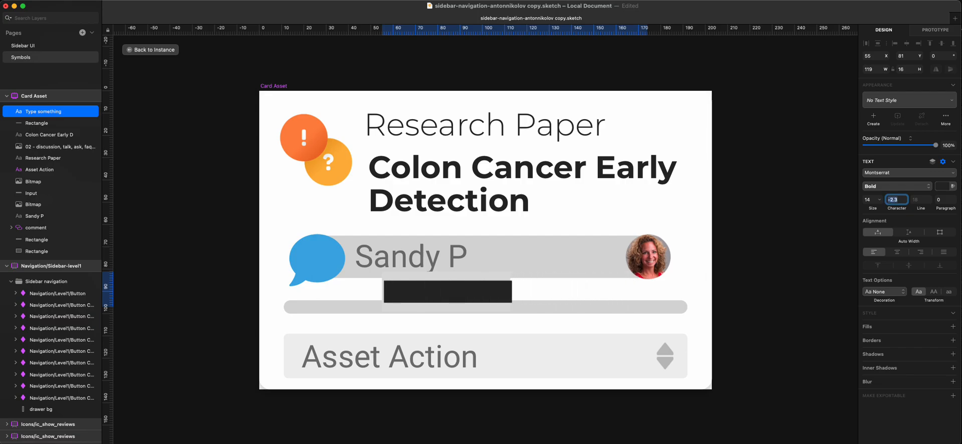
pyautogui.press('Return')
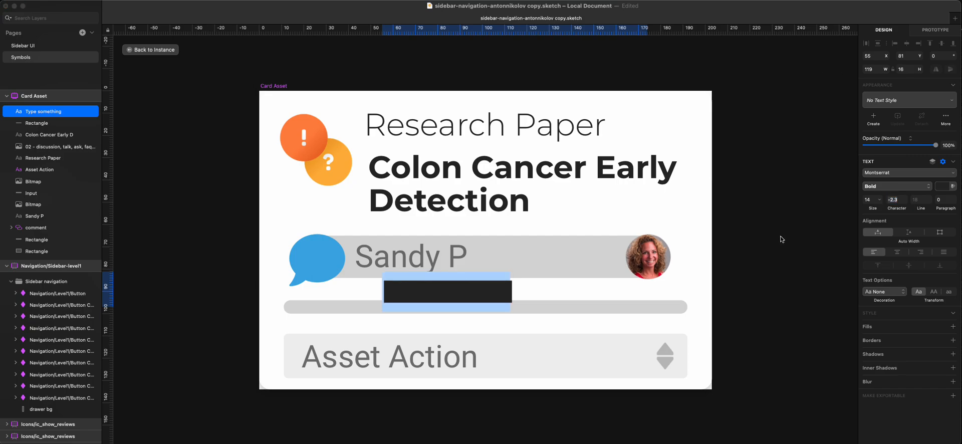
# - Recolour the vertical-stroke text green with hex 00C765
pyautogui.click(941, 187)
pyautogui.click(905, 279)
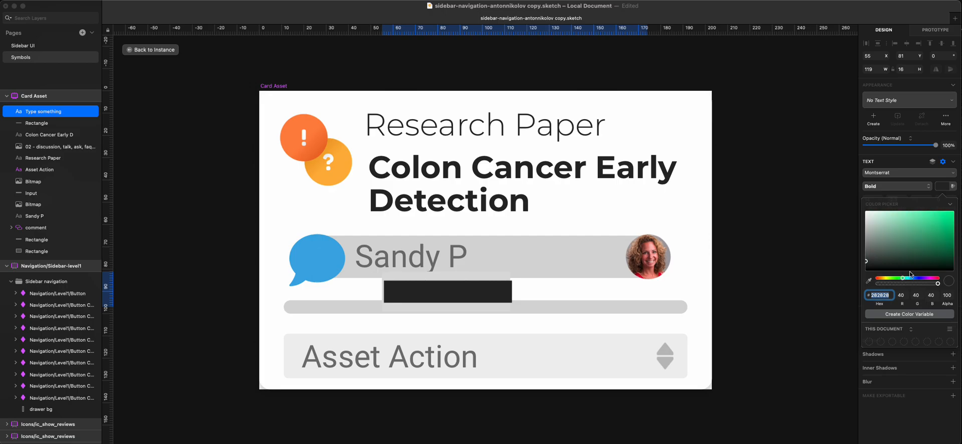
pyautogui.moveTo(953, 212); pyautogui.dragTo(953, 224)
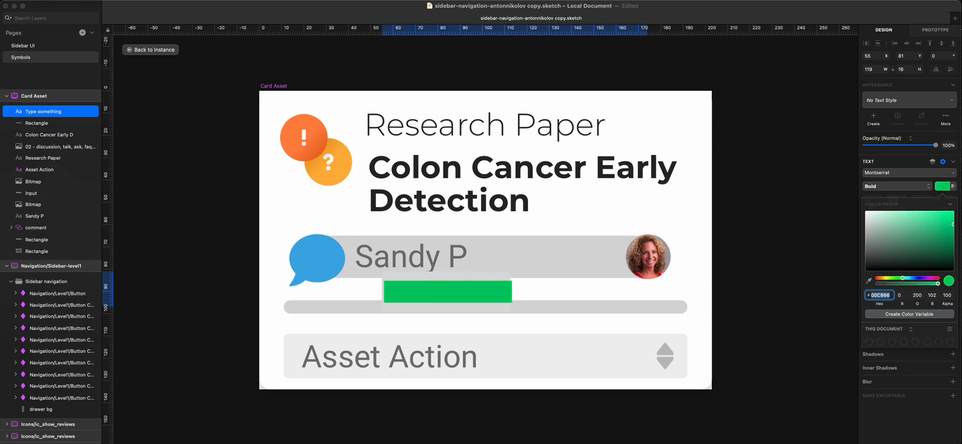
pyautogui.press('Return')
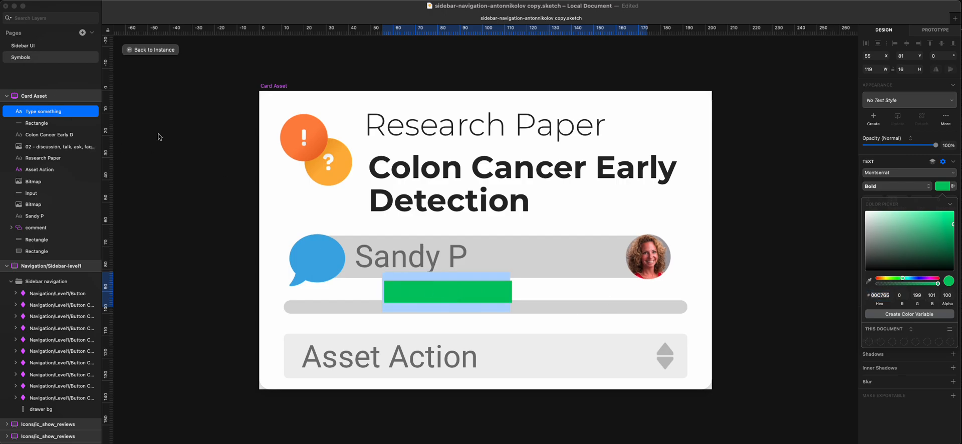
pyautogui.click(172, 109)
# - Move the green text over the left end of the grey bar and set its character spacing to -2.7
pyautogui.moveTo(490, 293); pyautogui.dragTo(372, 309)
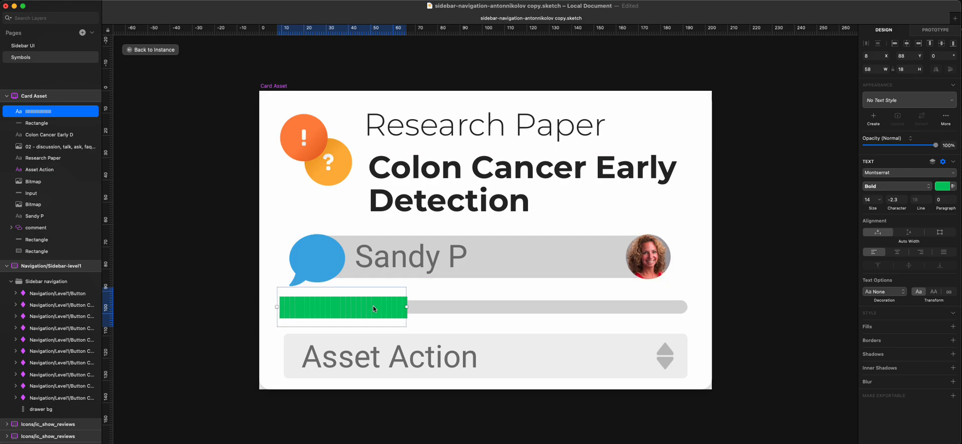
pyautogui.doubleClick(373, 308)
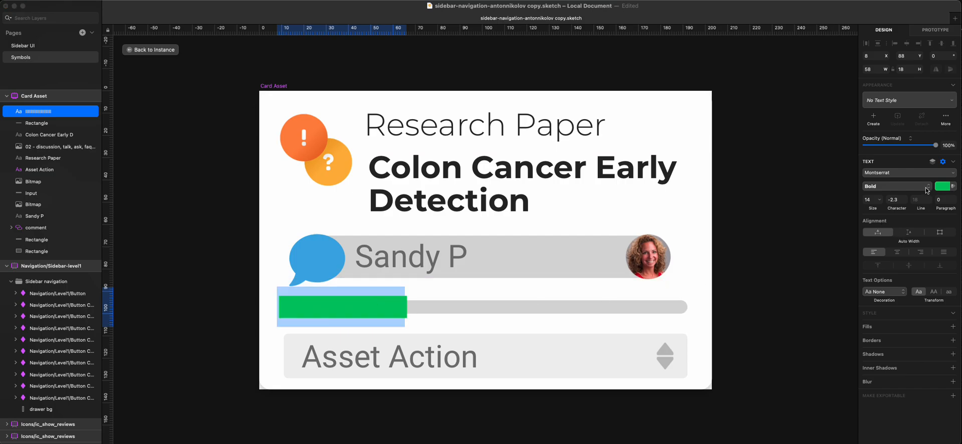
pyautogui.click(901, 203)
pyautogui.press('Down')
pyautogui.press('Down')
pyautogui.press('Down')
pyautogui.press('Down')
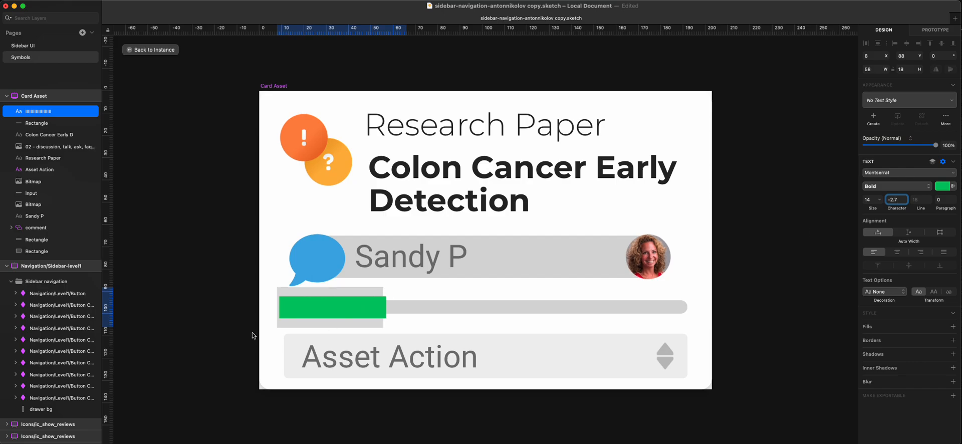
pyautogui.click(338, 307)
pyautogui.click(230, 273)
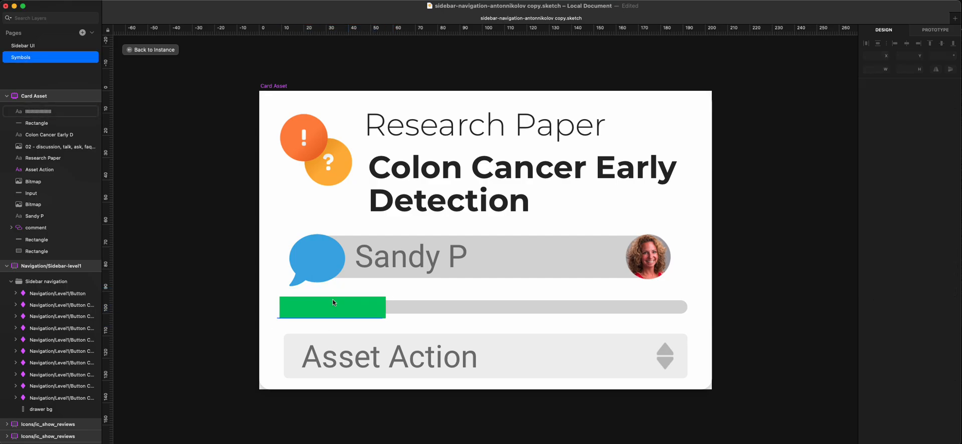
# - Mask the green text with the rounded grey bar and return to the card instance on the Sidebar UI page
pyautogui.click(356, 307)
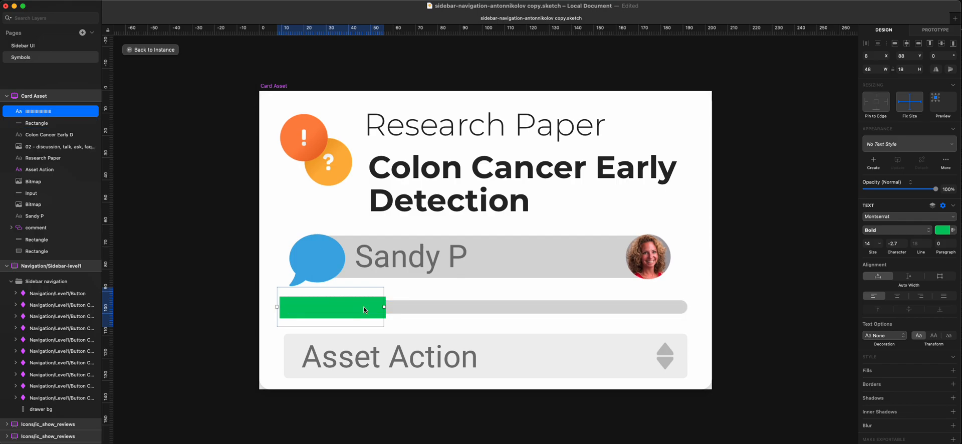
pyautogui.keyDown('shift'); pyautogui.click(430, 307); pyautogui.keyUp('shift')
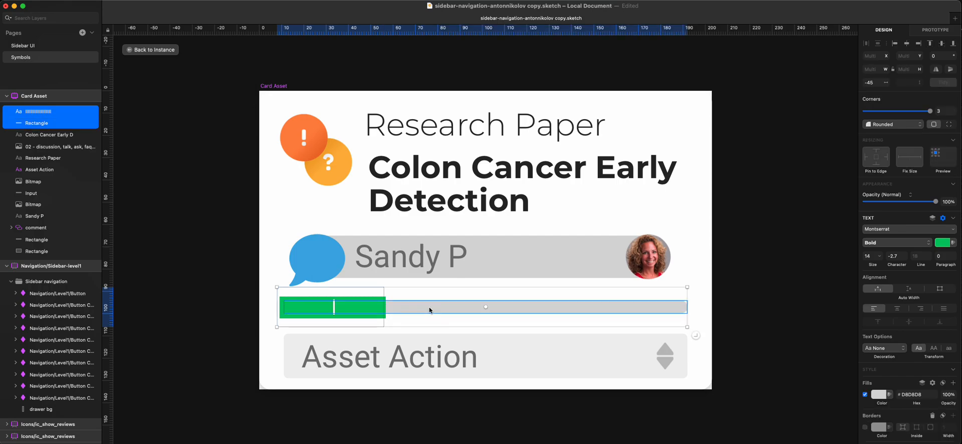
pyautogui.rightClick(59, 121)
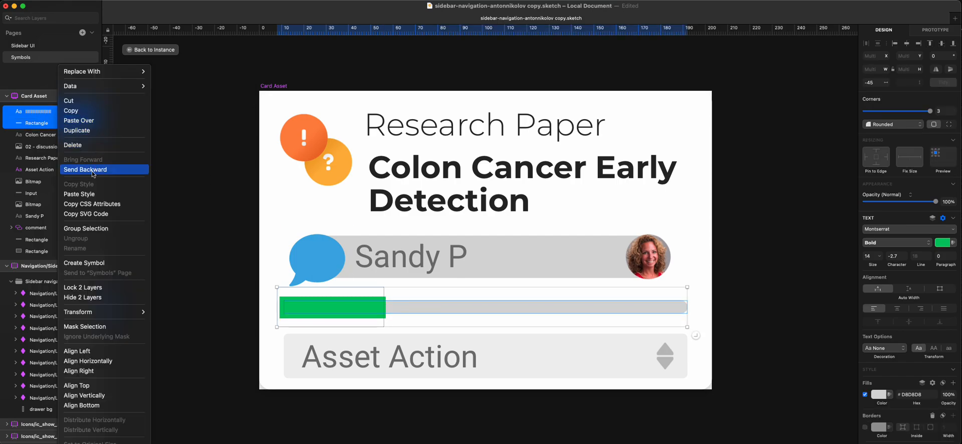
pyautogui.click(121, 327)
pyautogui.click(173, 321)
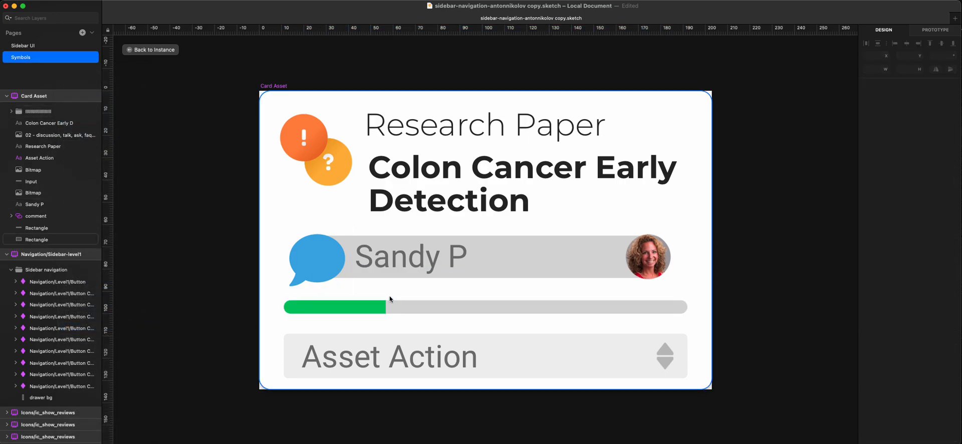
pyautogui.click(357, 305)
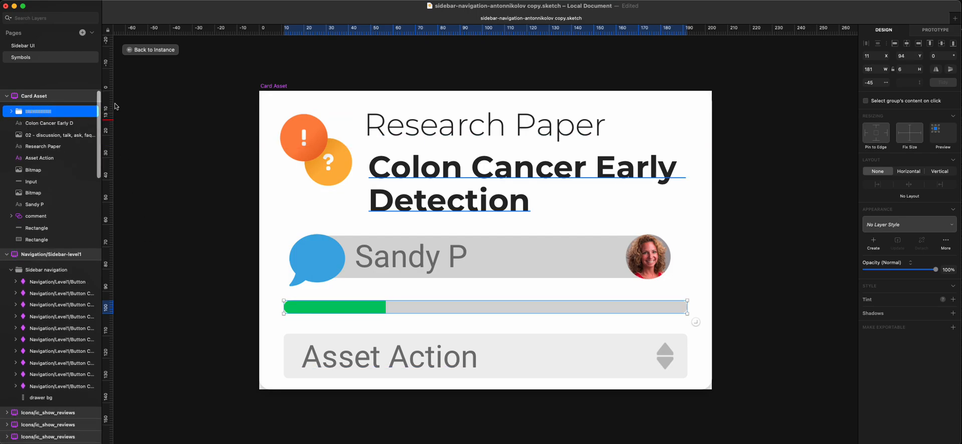
pyautogui.click(150, 50)
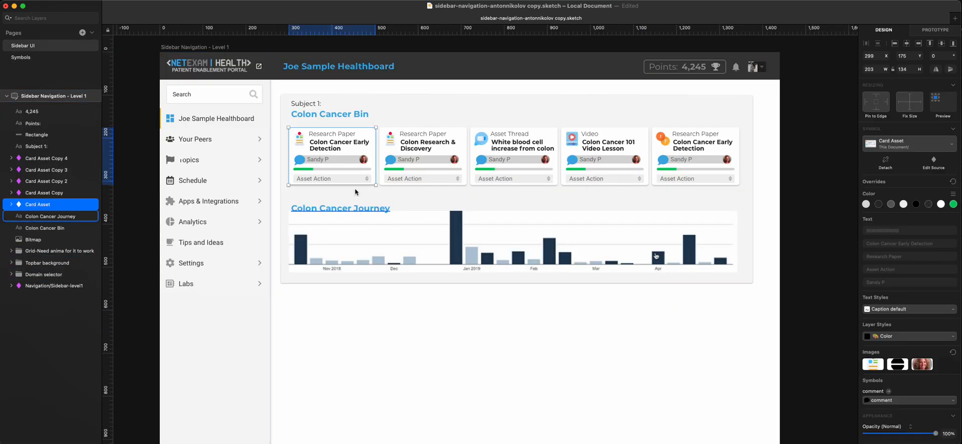
# - Override the progress text of the first Colon Cancer Early Detection card with a longer row of vertical strokes, filling about 60% of its bar
pyautogui.scroll(10, 354, 141)
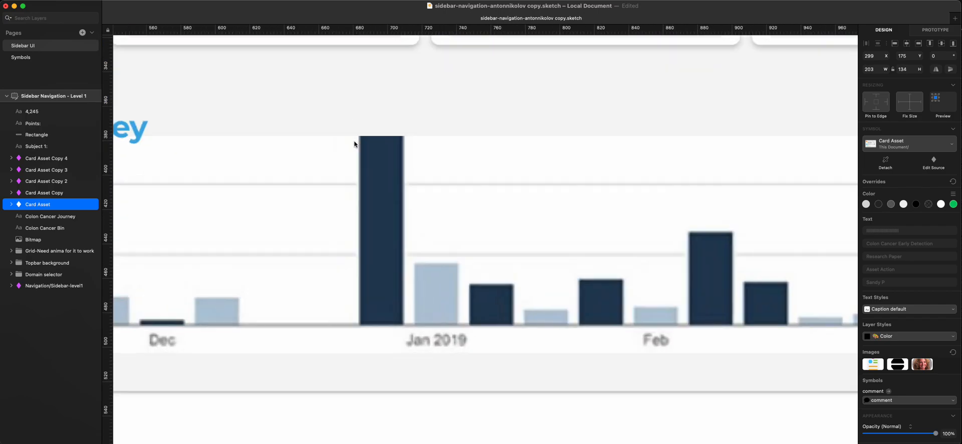
pyautogui.scroll(6, 355, 144)
pyautogui.hscroll(-10, 356, 147)
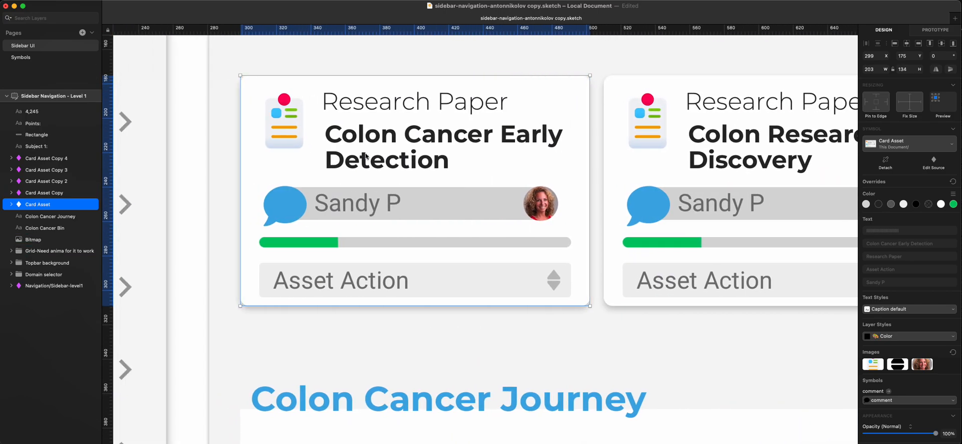
pyautogui.doubleClick(320, 242)
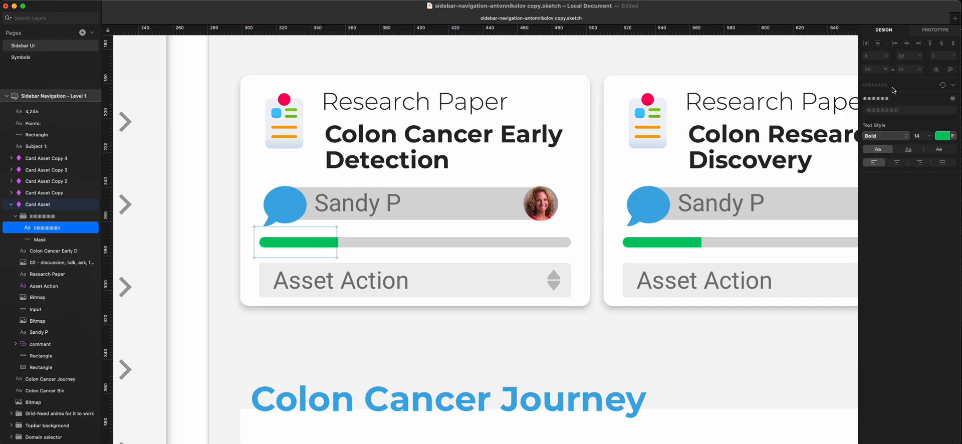
pyautogui.click(903, 110)
pyautogui.write('|')
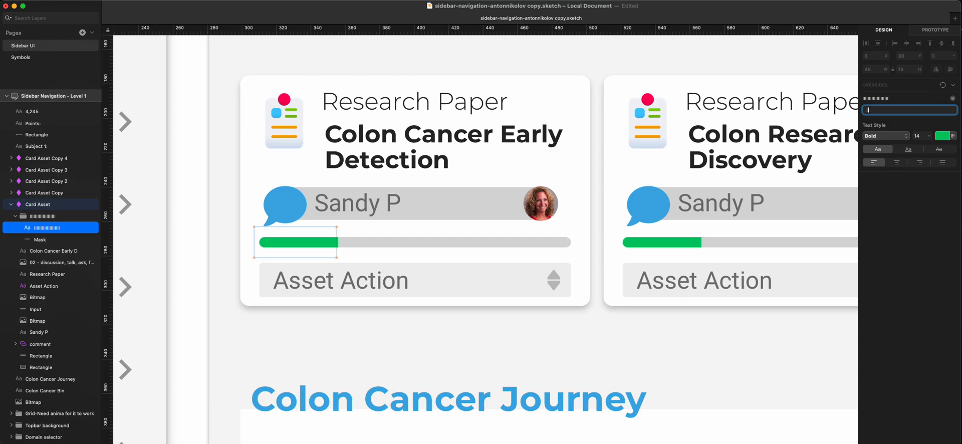
pyautogui.write('|')
pyautogui.click(445, 387)
# - Override the progress text of the Colon Research & Discovery card with a shorter row of vertical strokes, filling about 20% of its bar
pyautogui.hscroll(5, 506, 264)
pyautogui.click(540, 241)
pyautogui.doubleClick(541, 242)
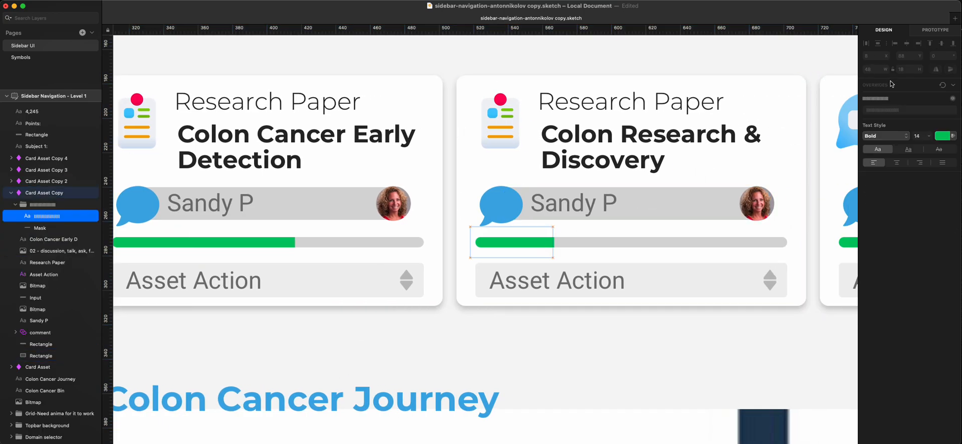
pyautogui.click(908, 109)
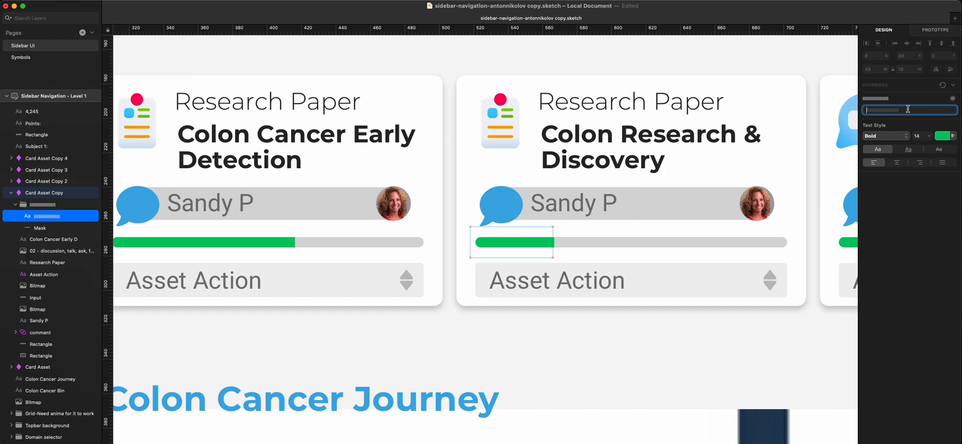
pyautogui.write('||||')
pyautogui.click(594, 339)
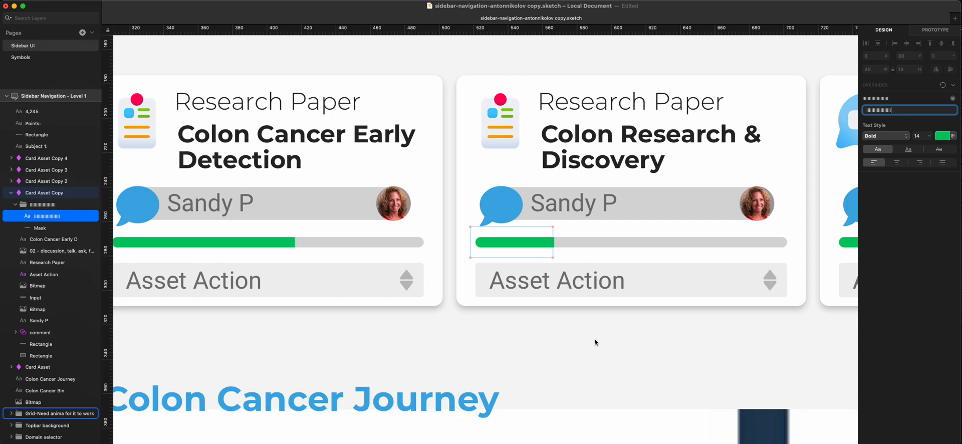
# - Copy the first card's stroke text and override the Asset Thread card's progress text with a longer row of strokes, filling about 87% of its bar
pyautogui.doubleClick(250, 245)
pyautogui.click(920, 111)
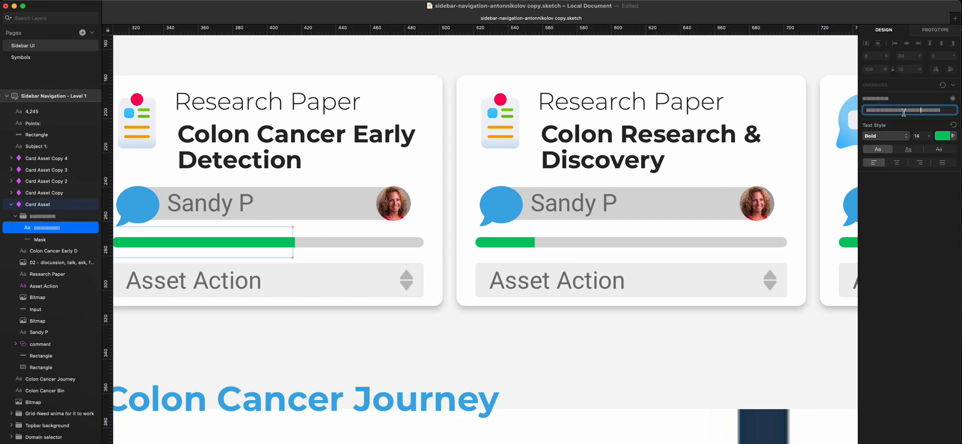
pyautogui.doubleClick(935, 109)
pyautogui.hscroll(2, 590, 281)
pyautogui.hscroll(5, 590, 281)
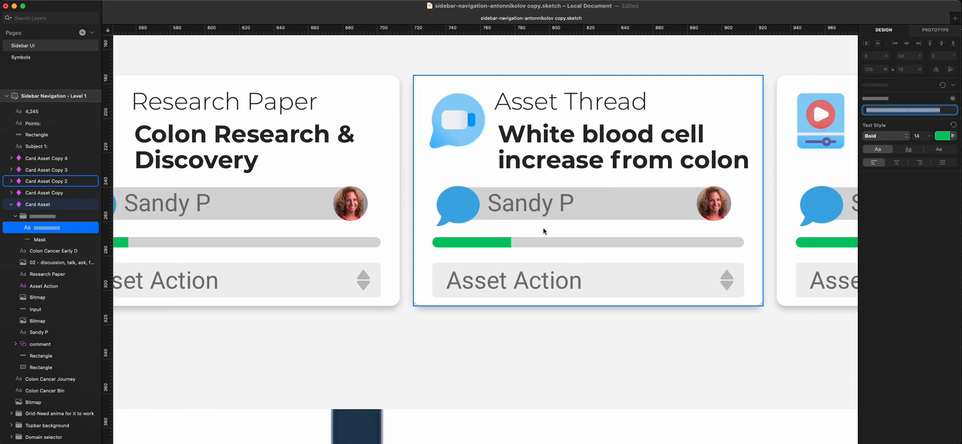
pyautogui.click(567, 168)
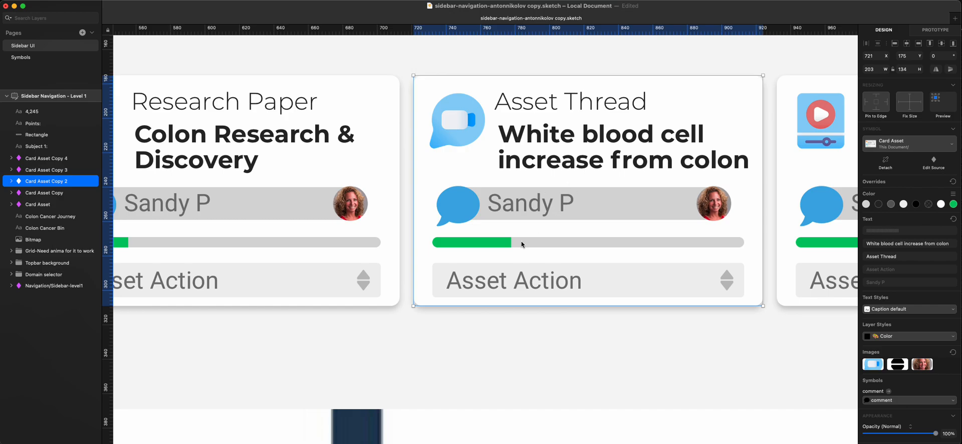
pyautogui.doubleClick(496, 245)
pyautogui.click(909, 110)
pyautogui.press('super+v')
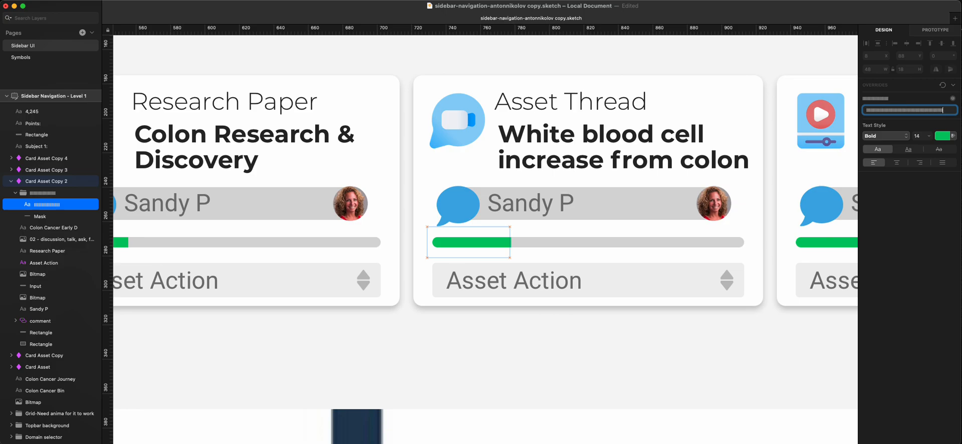
pyautogui.press('super+a')
pyautogui.write('llll')
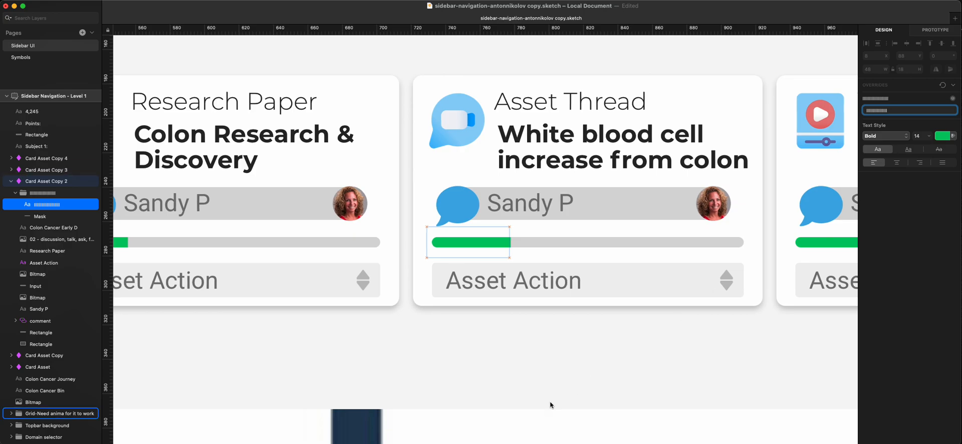
pyautogui.click(578, 376)
# - Paste the copied strokes into the Video card's progress text override and cut off roughly the second half of the row
pyautogui.hscroll(5, 612, 353)
pyautogui.hscroll(4, 612, 352)
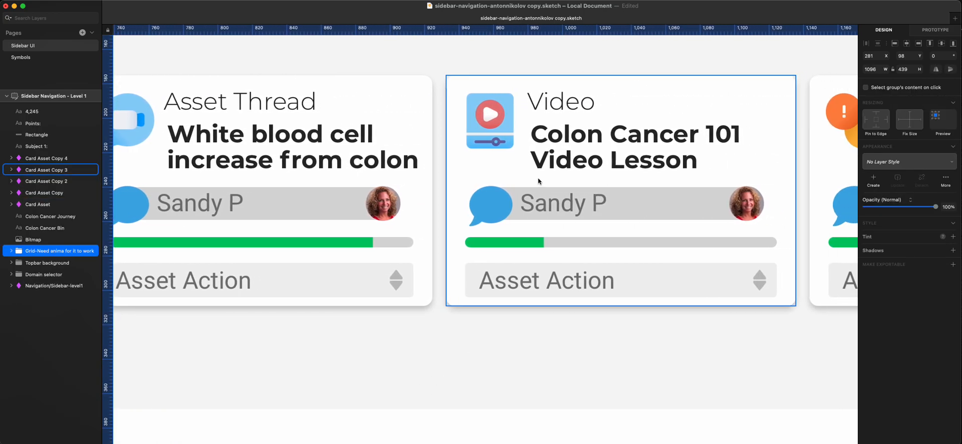
pyautogui.click(495, 118)
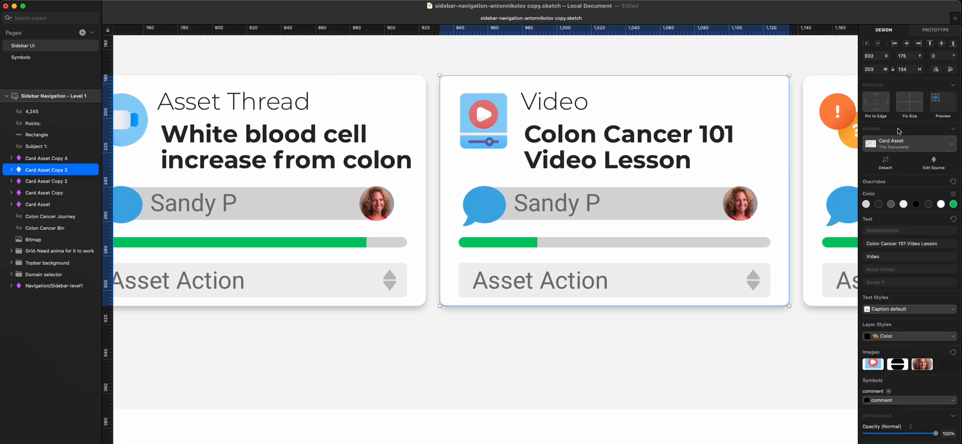
pyautogui.doubleClick(536, 239)
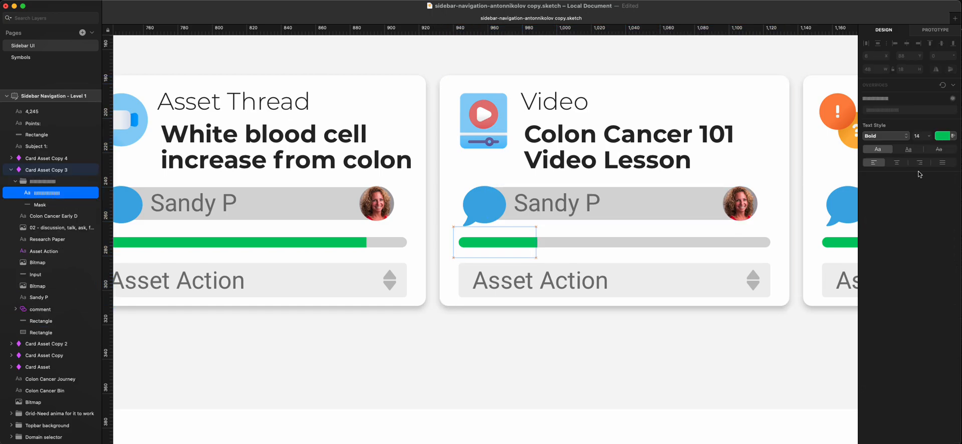
pyautogui.click(904, 110)
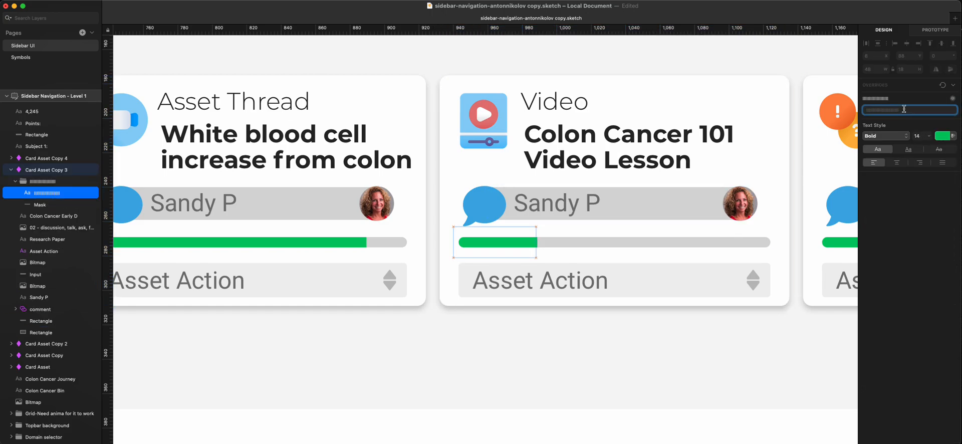
pyautogui.press('super+v')
pyautogui.moveTo(947, 111); pyautogui.dragTo(899, 111)
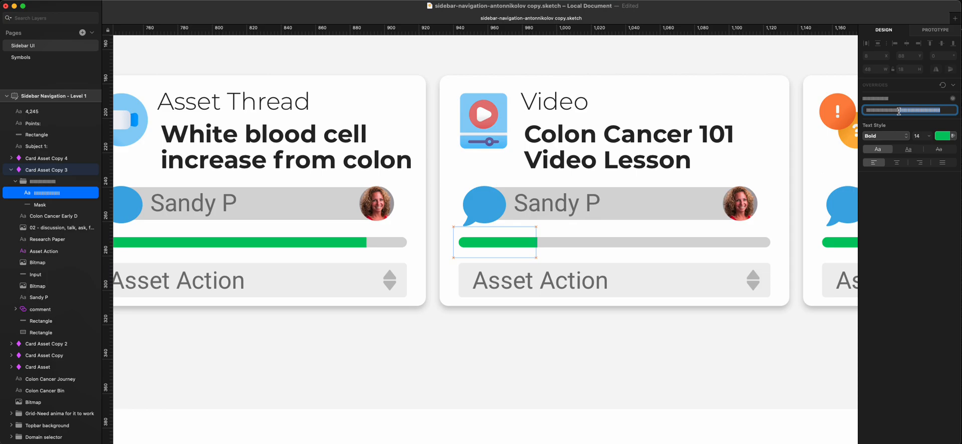
pyautogui.press('BackSpace')
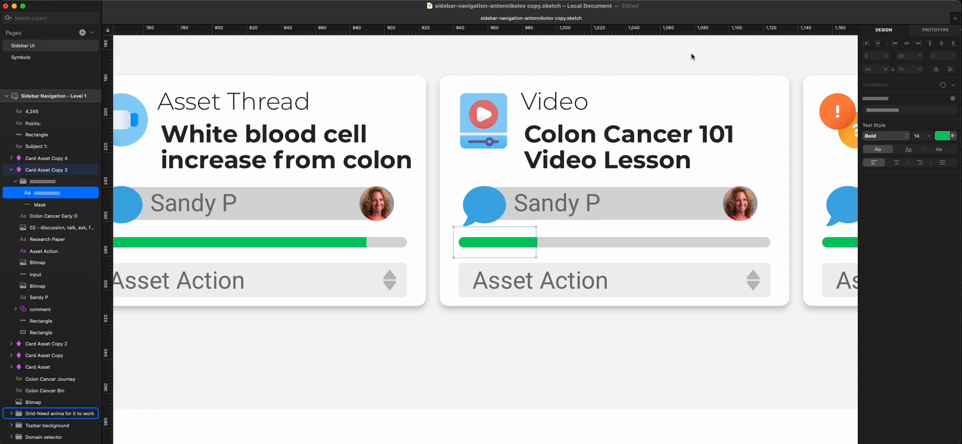
pyautogui.click(691, 53)
pyautogui.press('super+2')
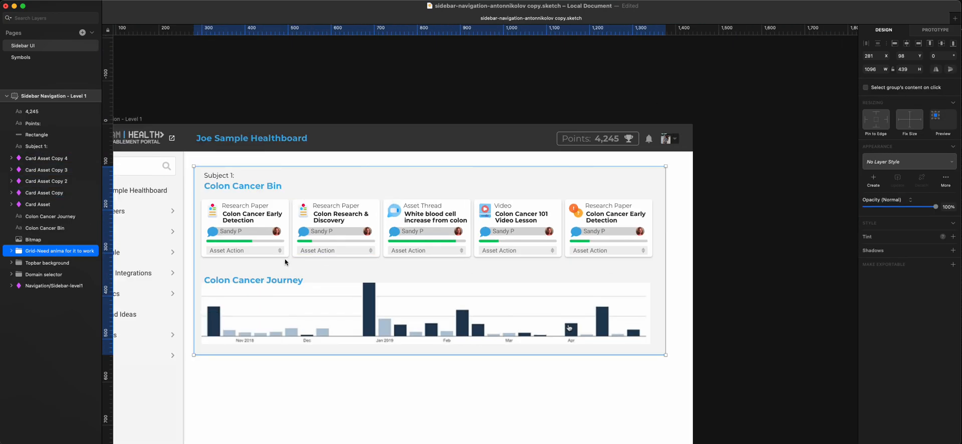